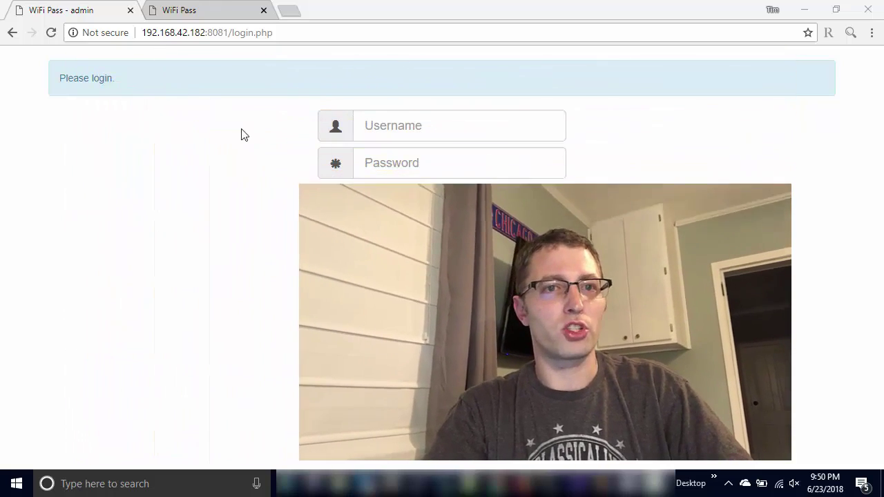
- Log in to the WiFi Pass admin at 192.168.42.182:8081 as admin with its password
drag(230, 32, 343, 51)
key(BackSpace)
key(Return)
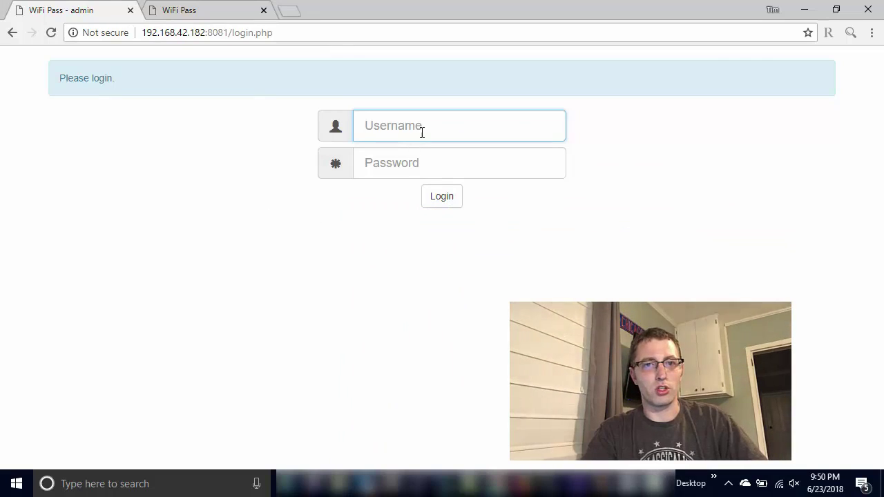
text(admin)
key(Tab)
text(adm)
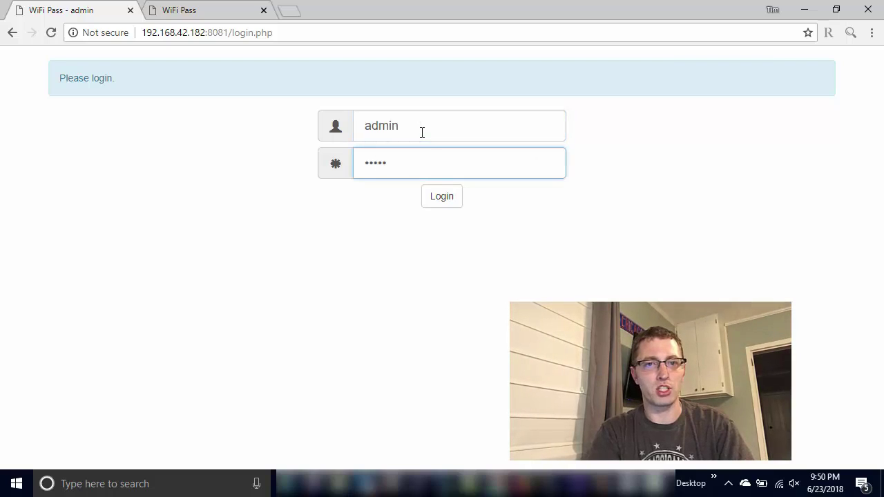
key(Return)
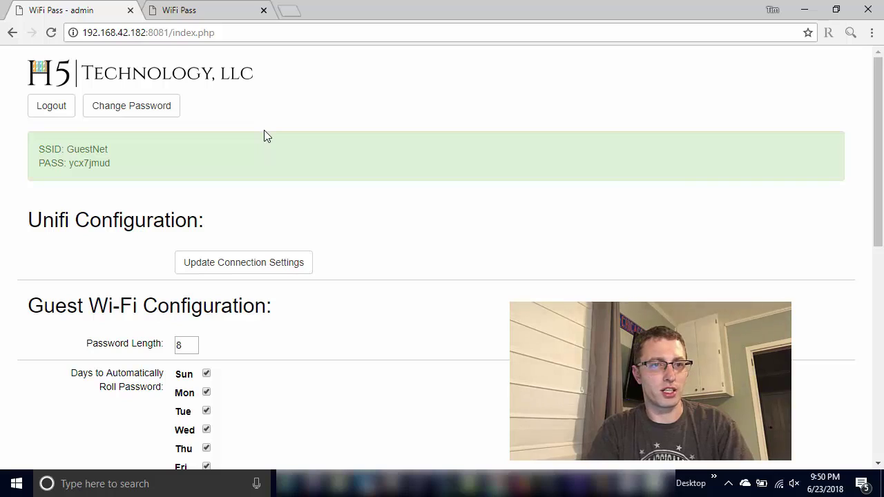
click(143, 121)
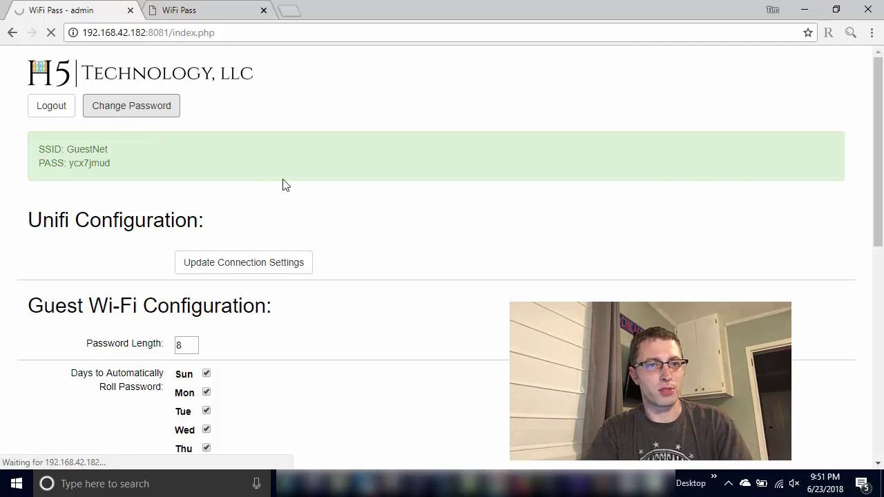
click(167, 153)
text(•••••)
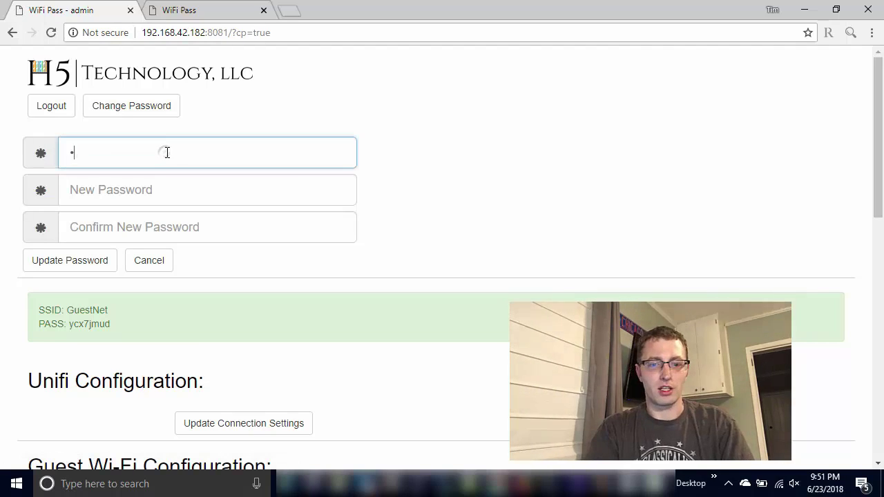
key(Tab)
text(•••••)
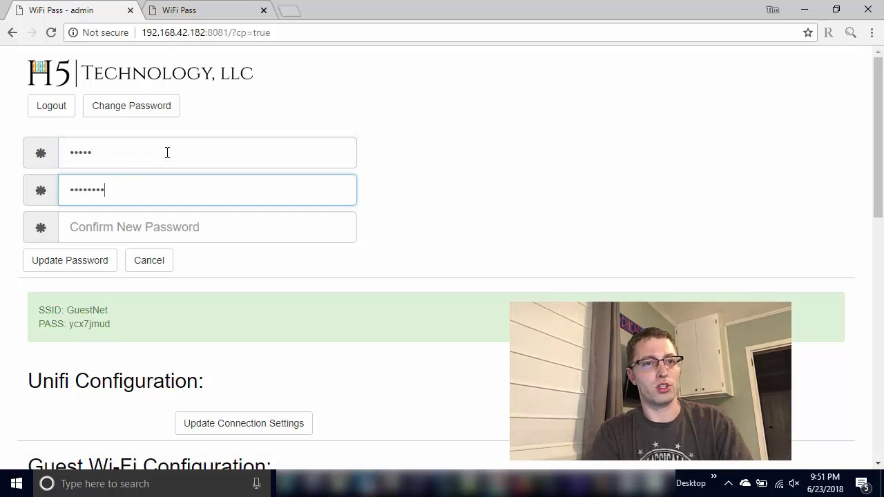
click(144, 261)
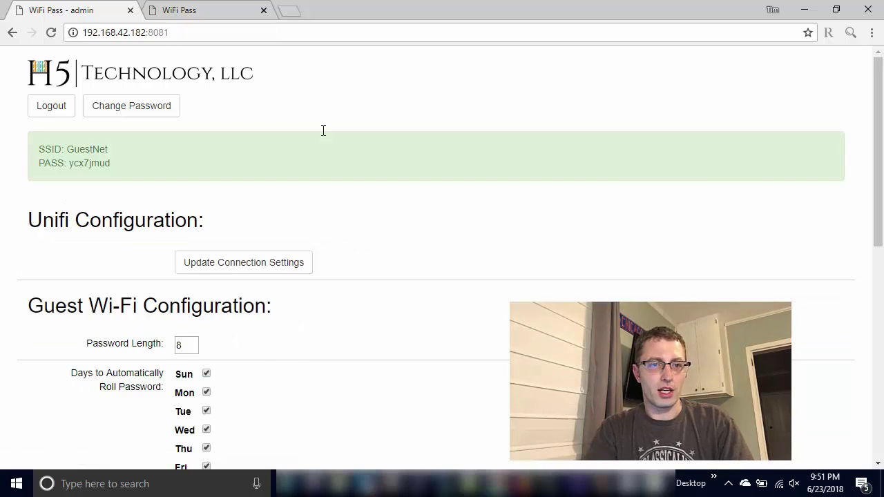
scroll(322, 131, down, 1)
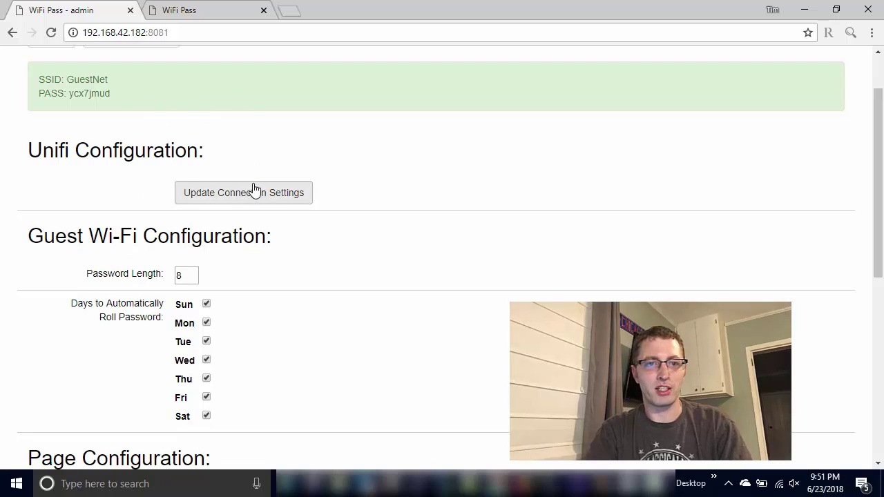
- Open the Unifi connection settings form and focus its empty Password field
click(283, 206)
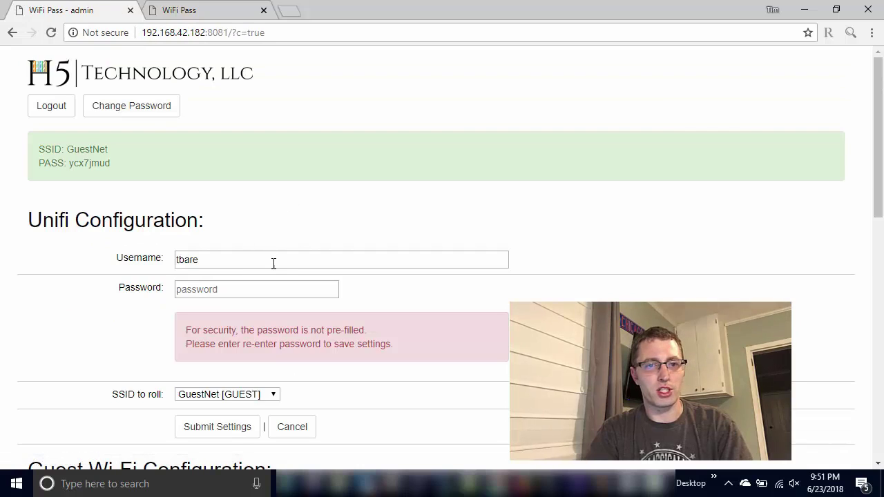
scroll(274, 263, down, 3)
scroll(273, 263, up, 1)
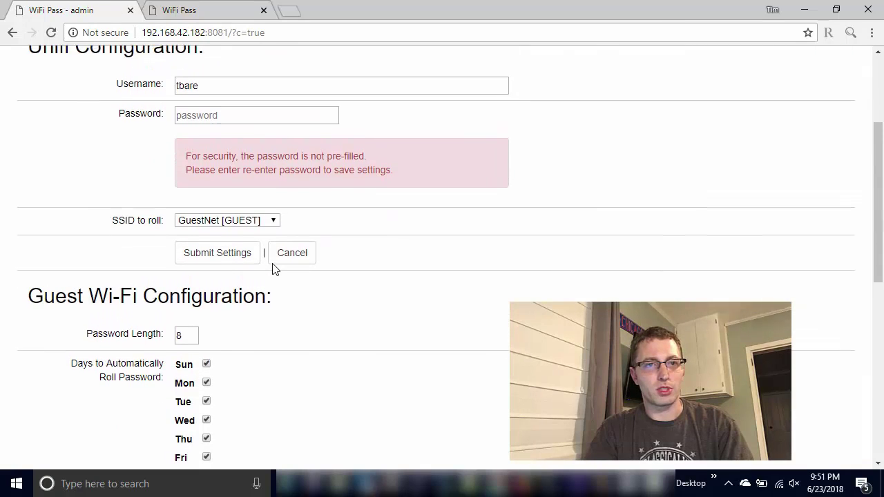
click(231, 97)
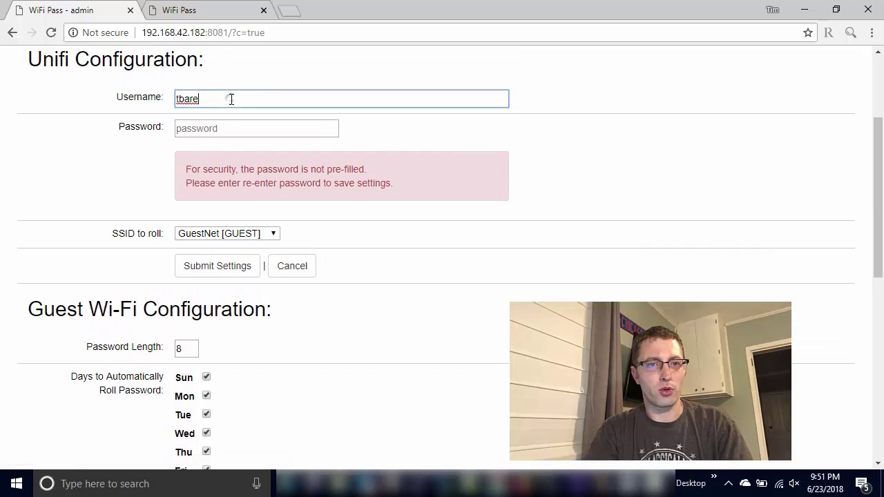
click(222, 125)
drag(189, 167, 368, 195)
click(407, 194)
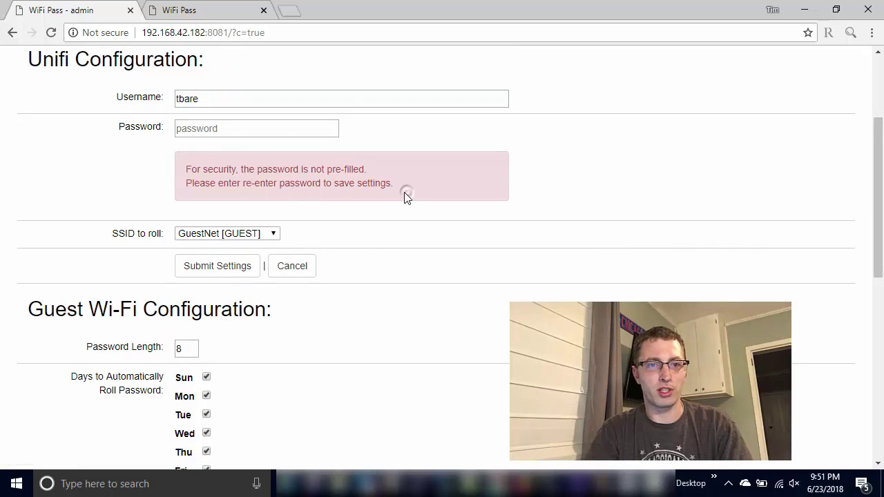
click(257, 130)
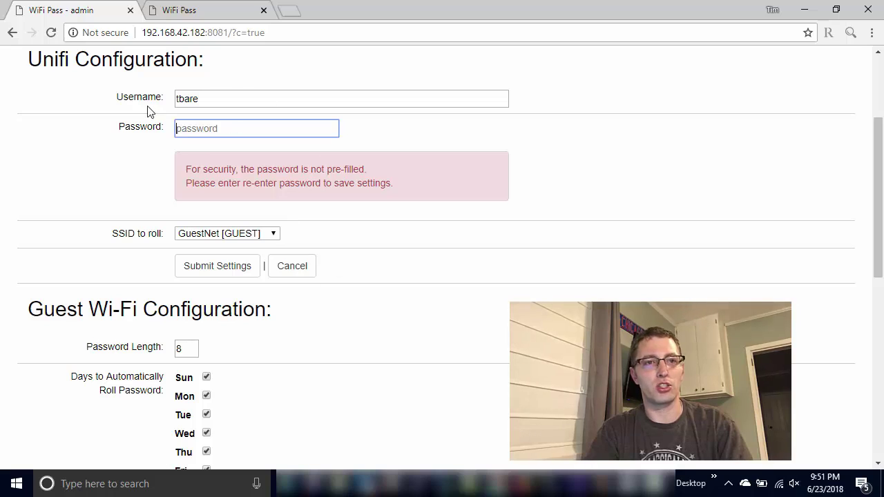
- Keep GuestNet [GUEST] selected as the SSID to roll
click(230, 236)
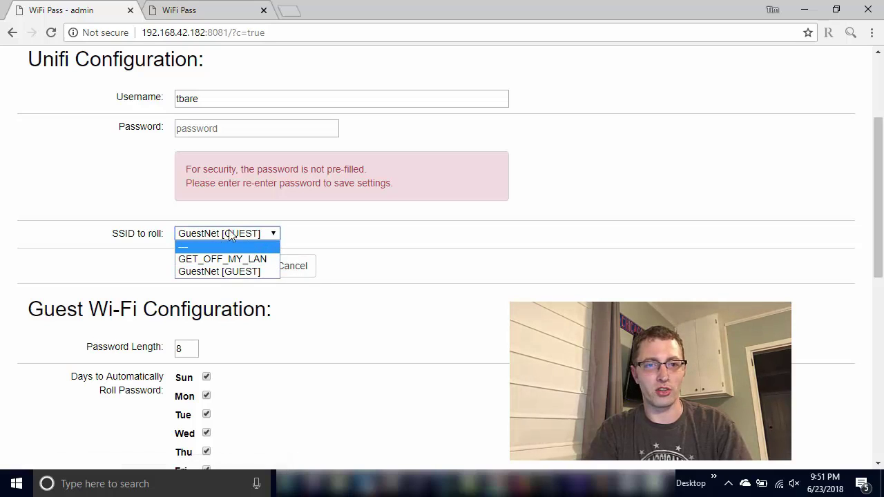
click(347, 247)
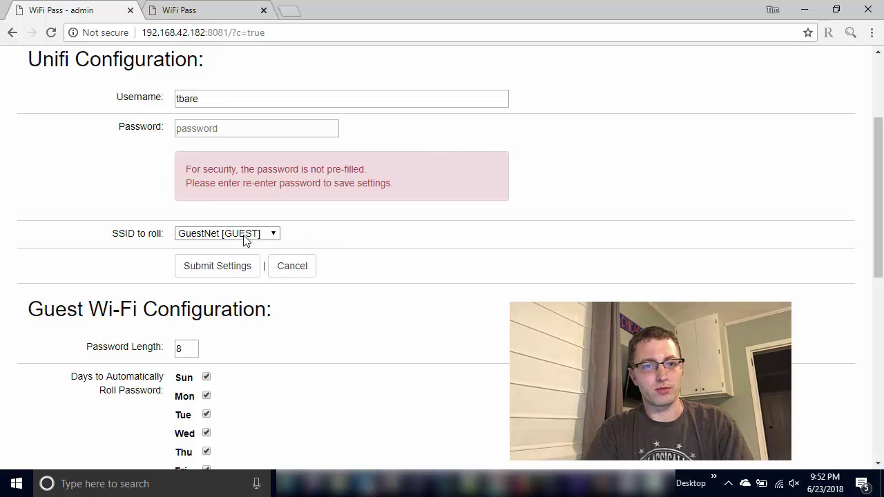
scroll(245, 240, down, 2)
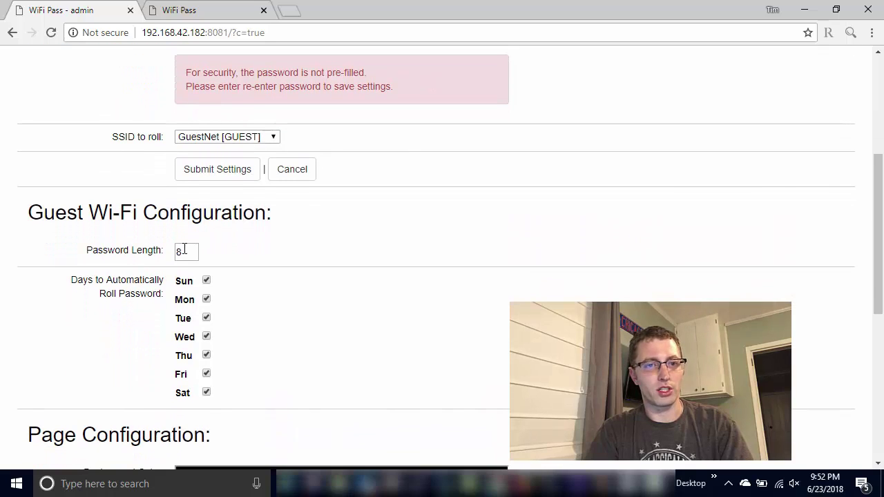
scroll(271, 282, down, 5)
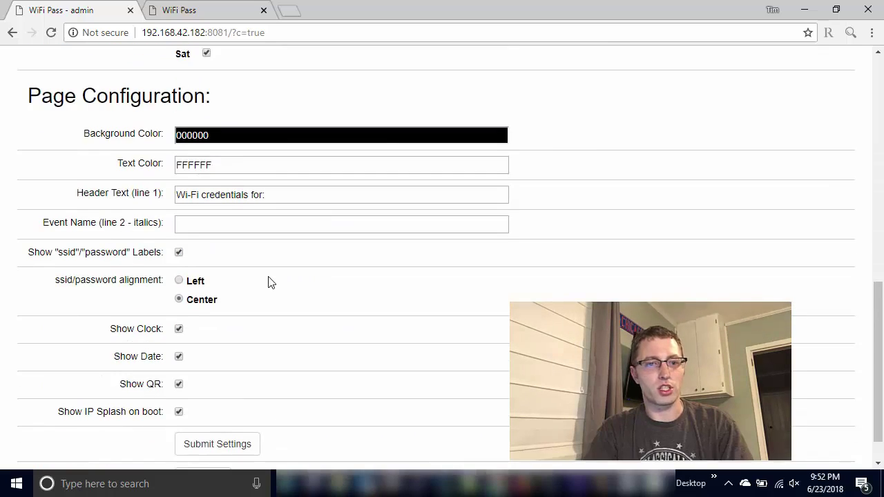
scroll(269, 283, up, 7)
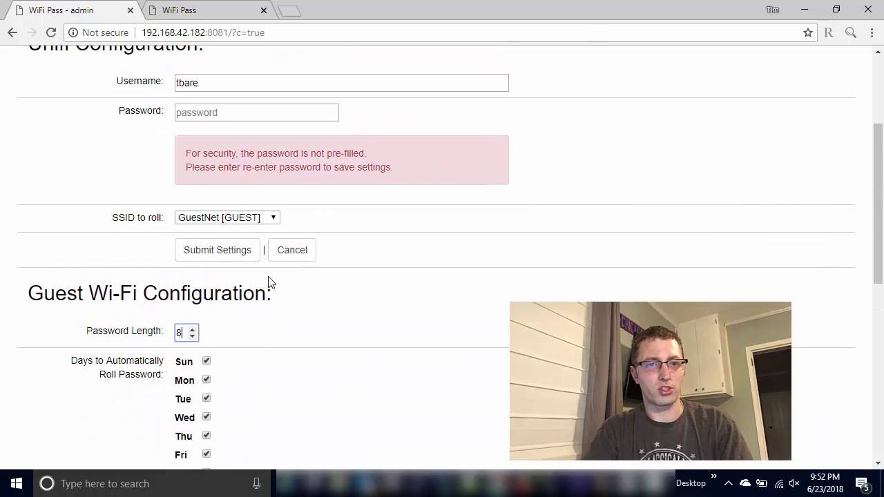
- Submit the connection settings with no password, getting 'Password not entered. Settings not saved.'
click(225, 257)
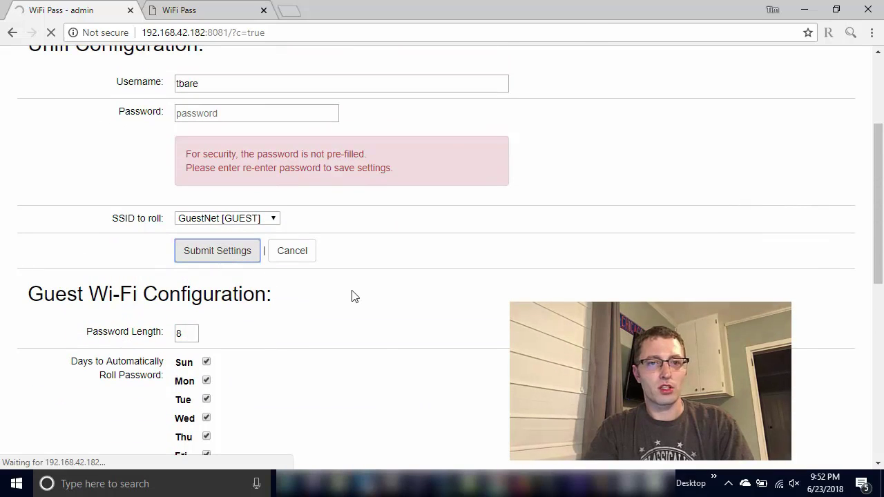
scroll(352, 295, up, 2)
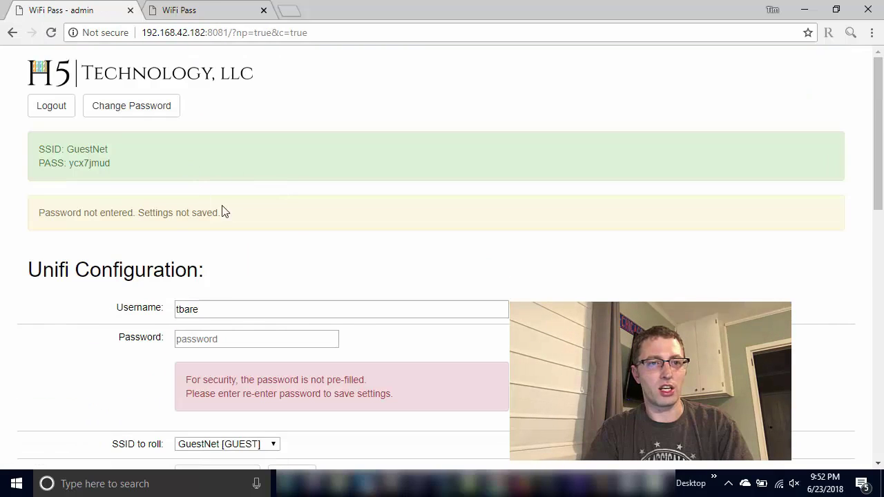
click(214, 335)
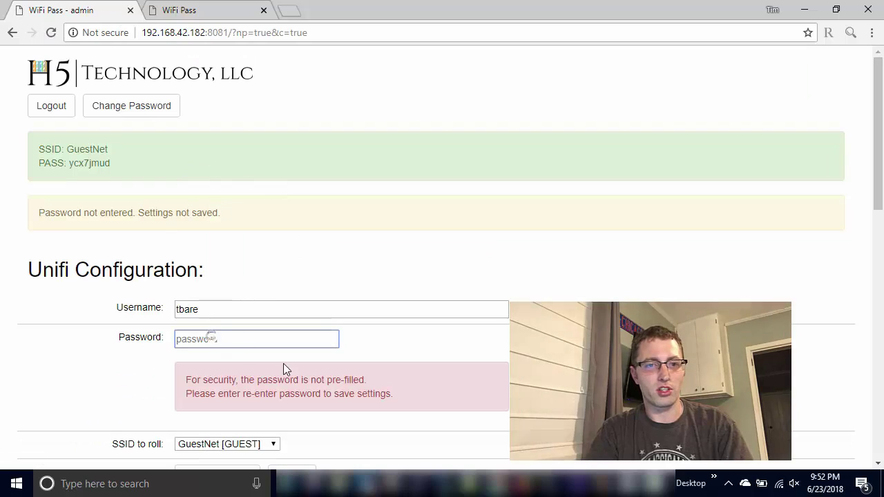
scroll(285, 366, down, 3)
scroll(273, 359, up, 3)
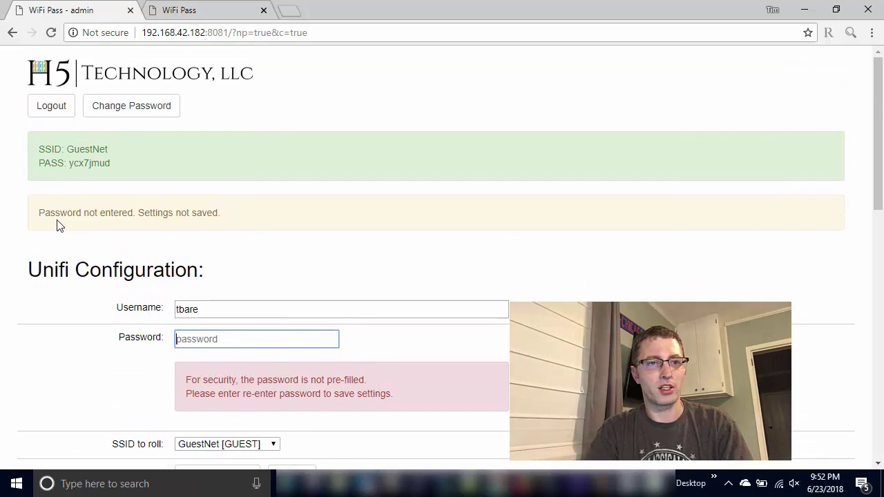
drag(40, 210, 249, 223)
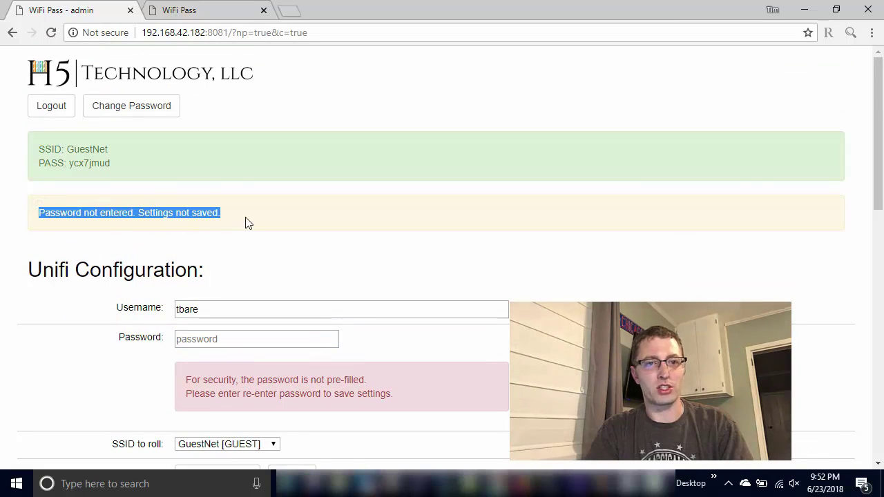
scroll(267, 258, down, 3)
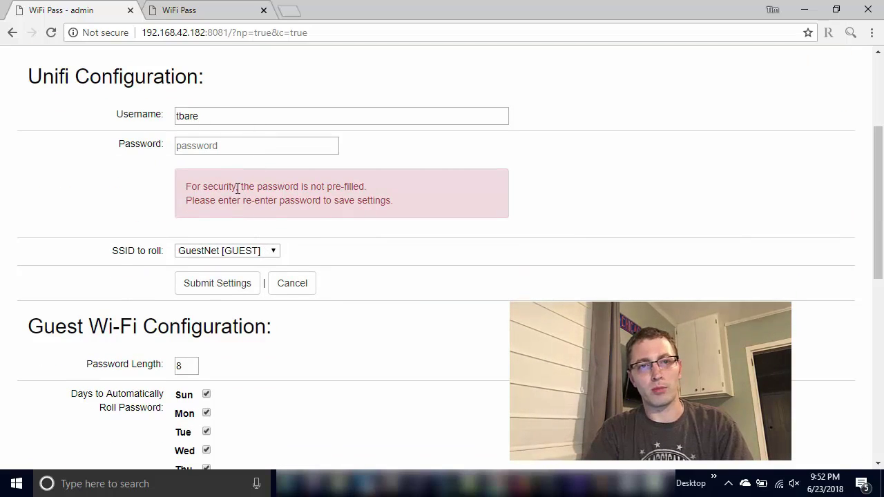
scroll(249, 293, down, 7)
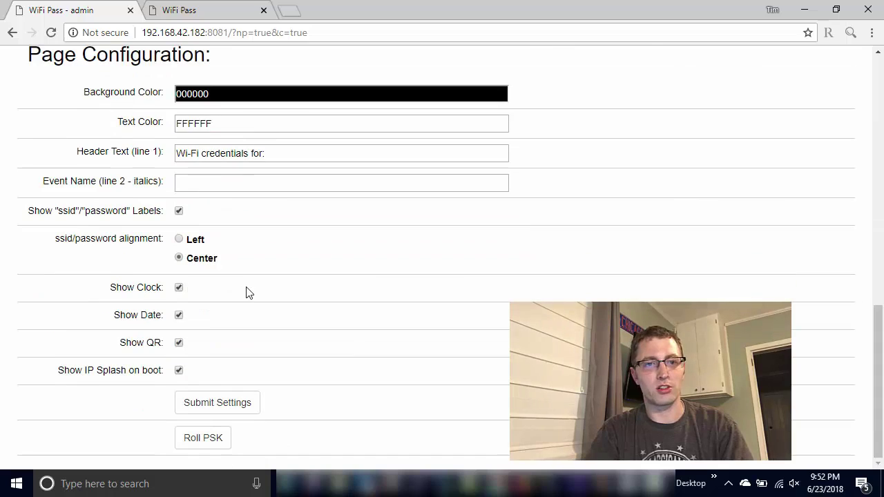
scroll(288, 314, up, 7)
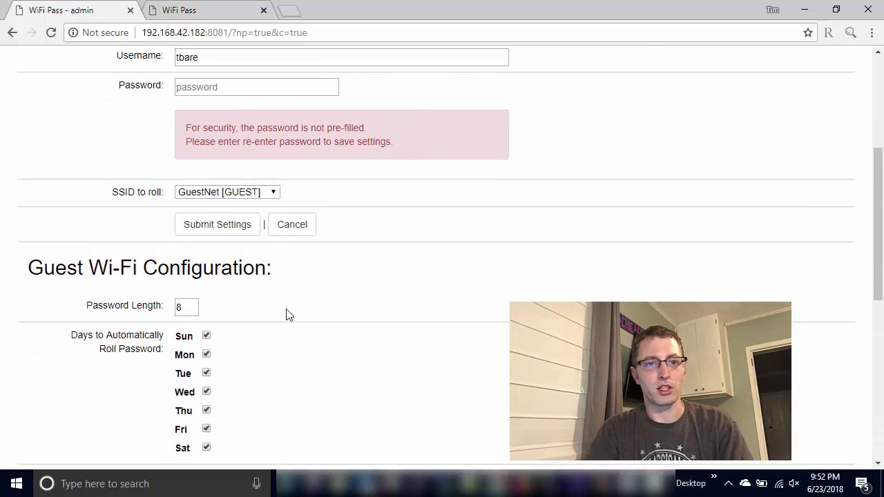
scroll(288, 314, up, 3)
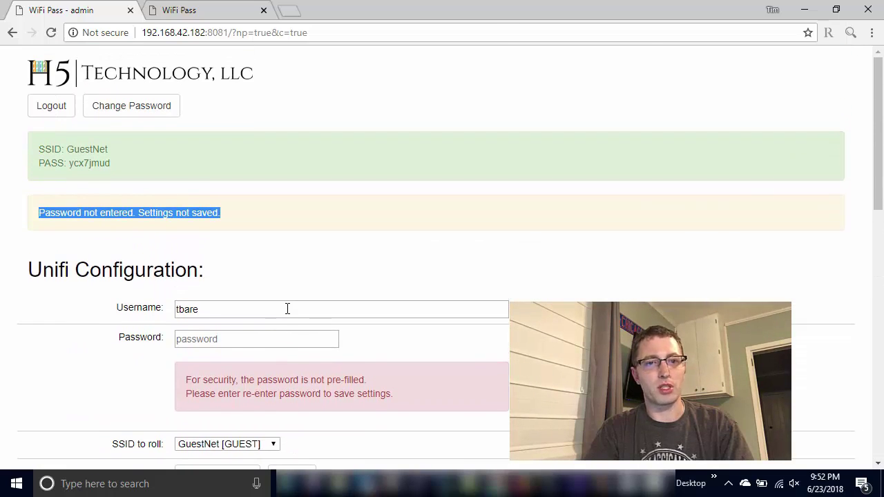
scroll(287, 309, down, 5)
scroll(286, 312, up, 2)
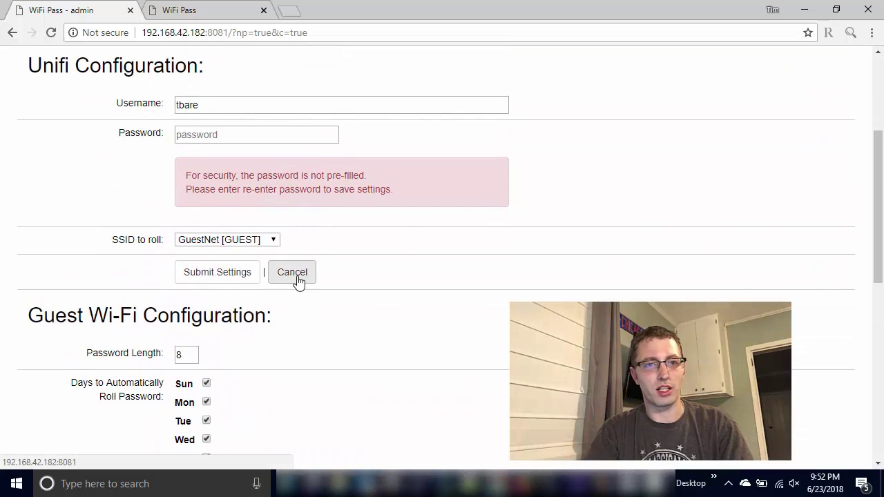
- Cancel the Unifi Configuration form, returning to the main settings page without the warning
click(298, 278)
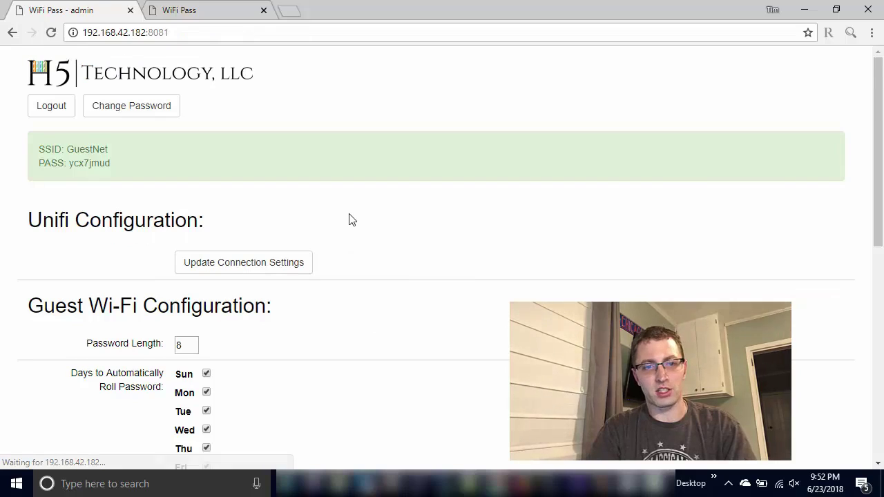
scroll(259, 199, down, 5)
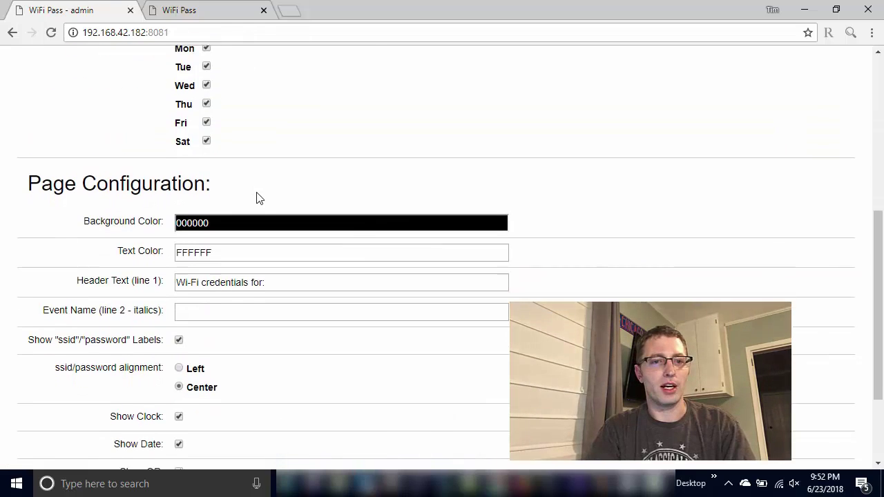
scroll(259, 198, up, 3)
scroll(259, 199, up, 2)
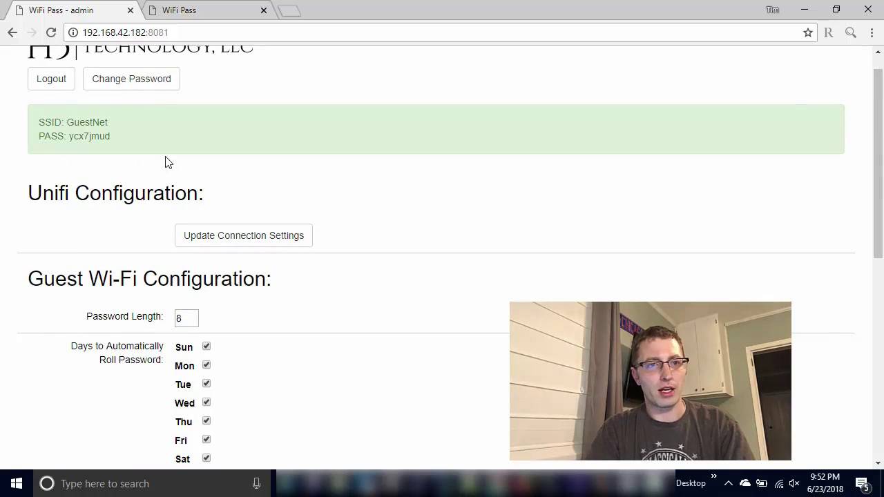
drag(38, 126, 120, 138)
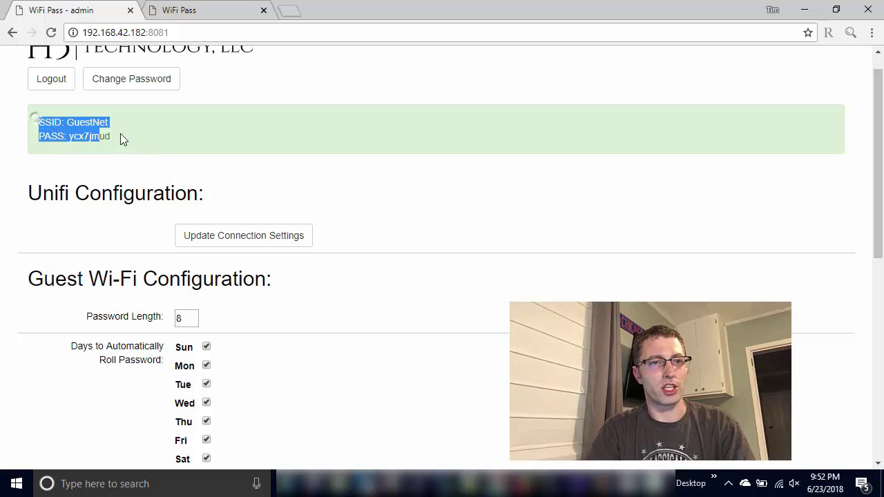
click(164, 140)
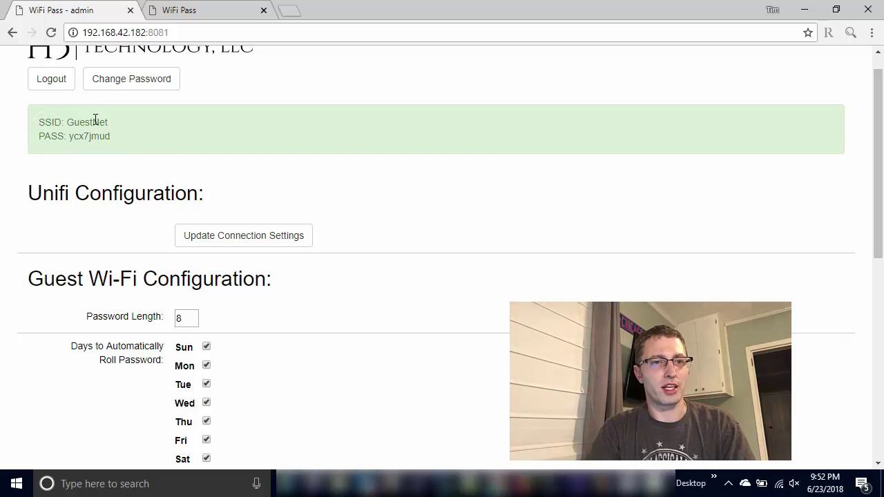
double_click(79, 136)
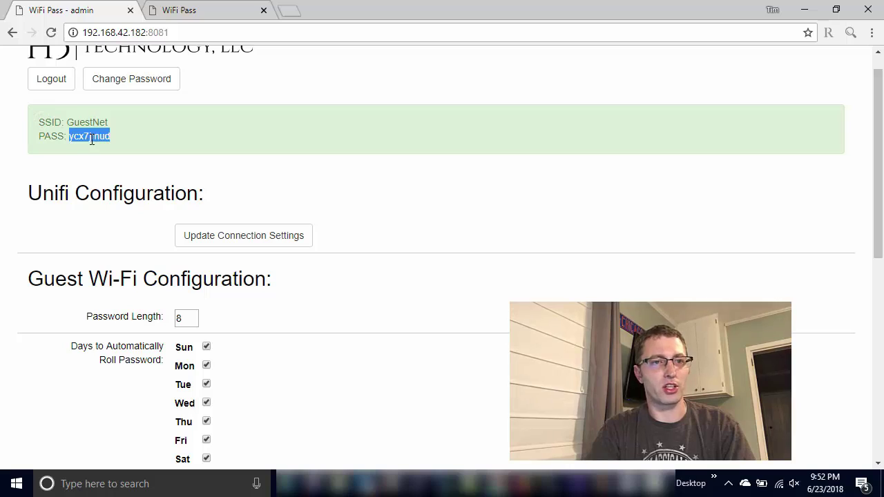
click(164, 149)
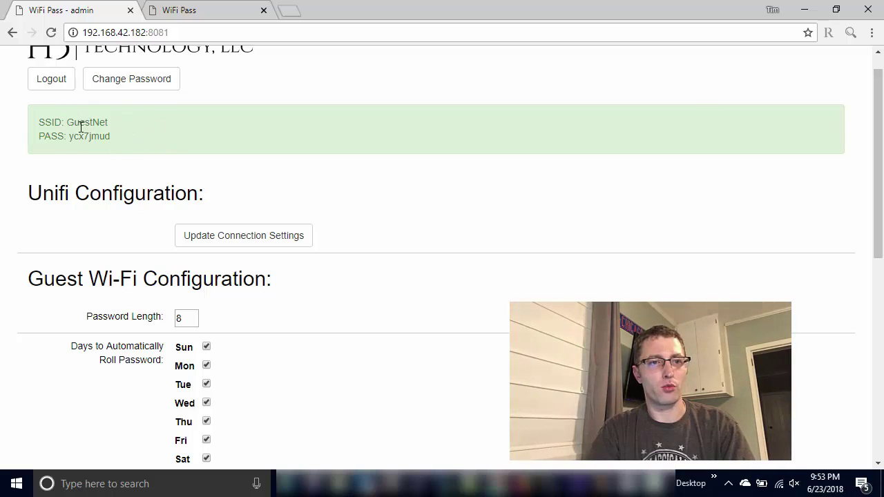
double_click(81, 127)
double_click(91, 136)
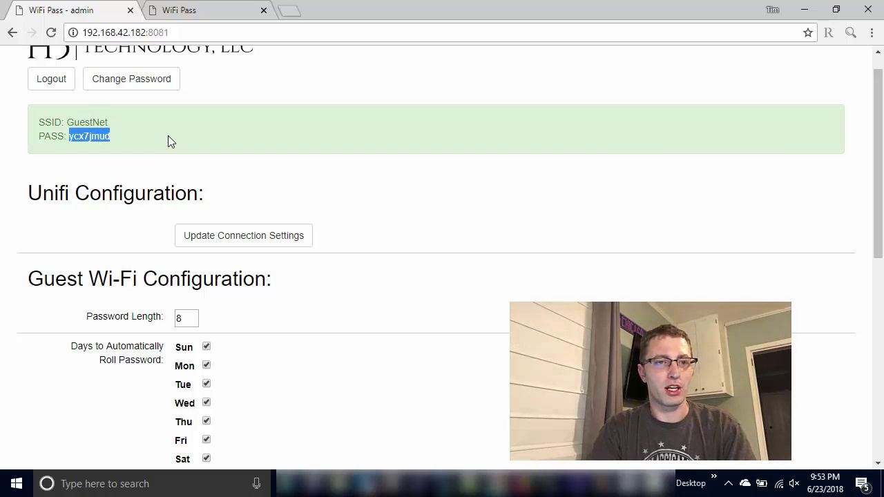
- Uncheck the Sunday, Saturday, Friday and Thursday roll days, leaving Monday checked
scroll(169, 138, down, 2)
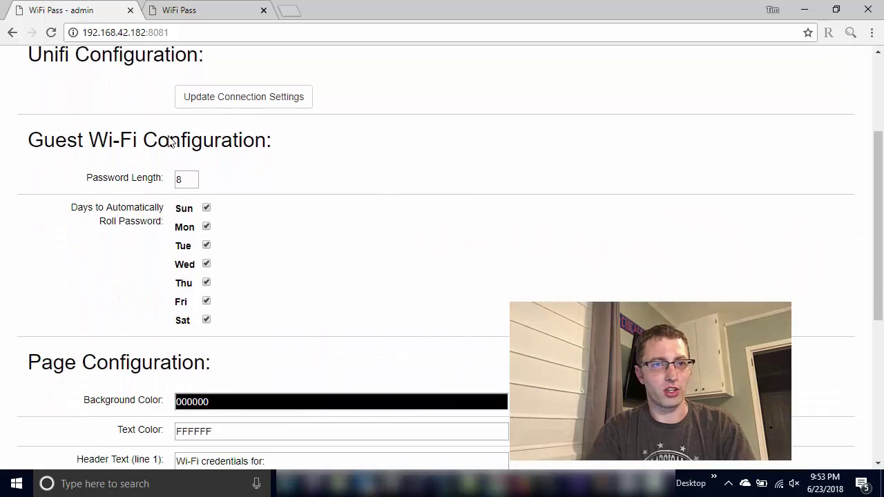
scroll(169, 141, down, 2)
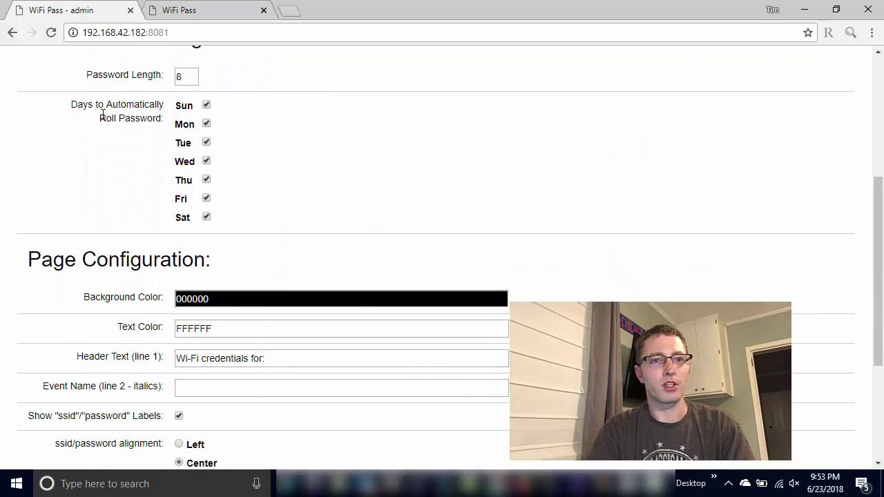
click(206, 123)
click(206, 123)
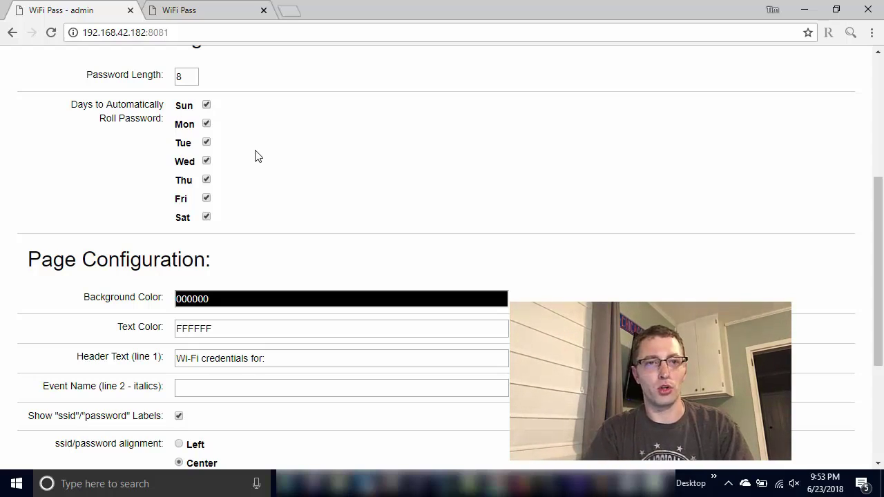
click(184, 105)
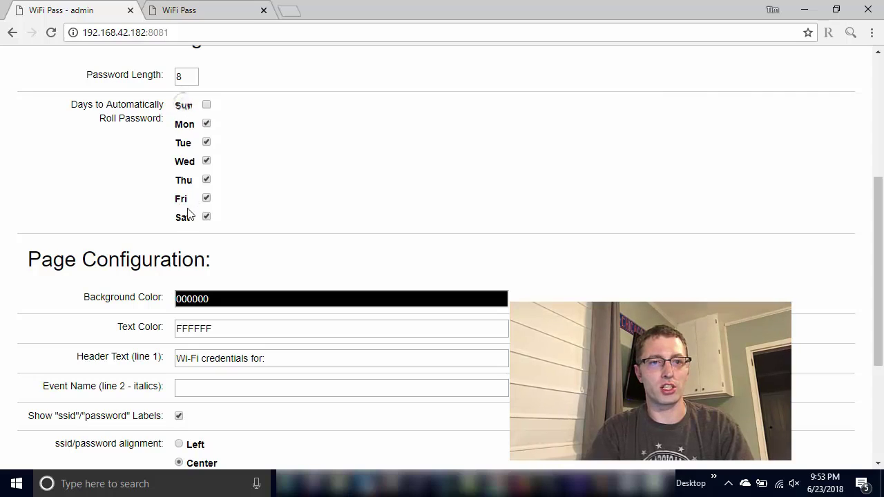
click(187, 217)
click(185, 199)
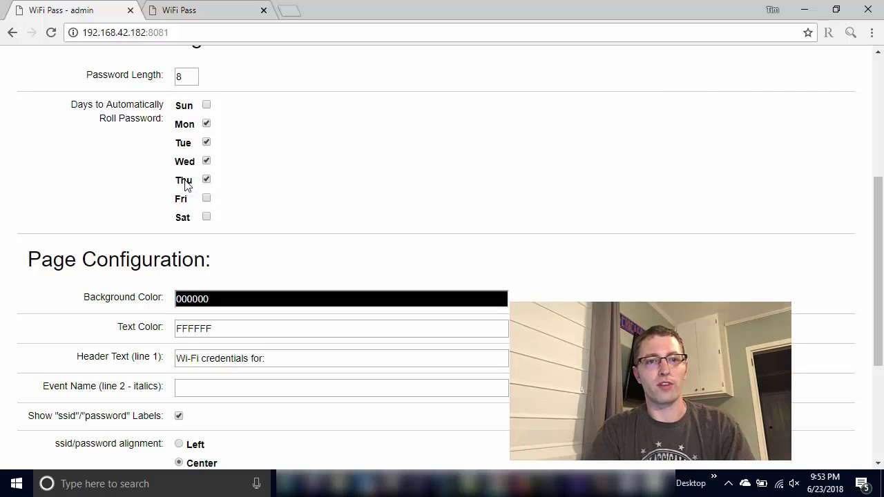
click(185, 183)
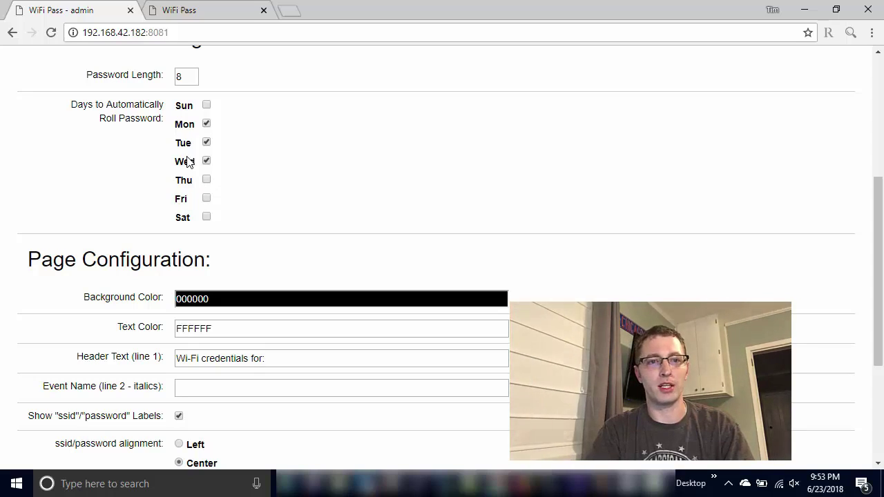
- Uncheck Tuesday and Wednesday, then recheck Thursday, Friday, Saturday and Sunday
click(188, 143)
click(184, 162)
click(184, 181)
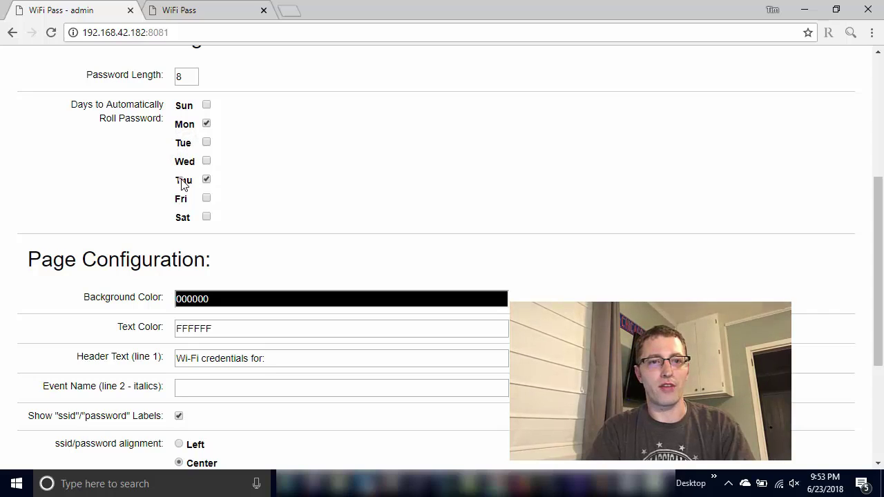
click(183, 200)
click(183, 217)
click(183, 108)
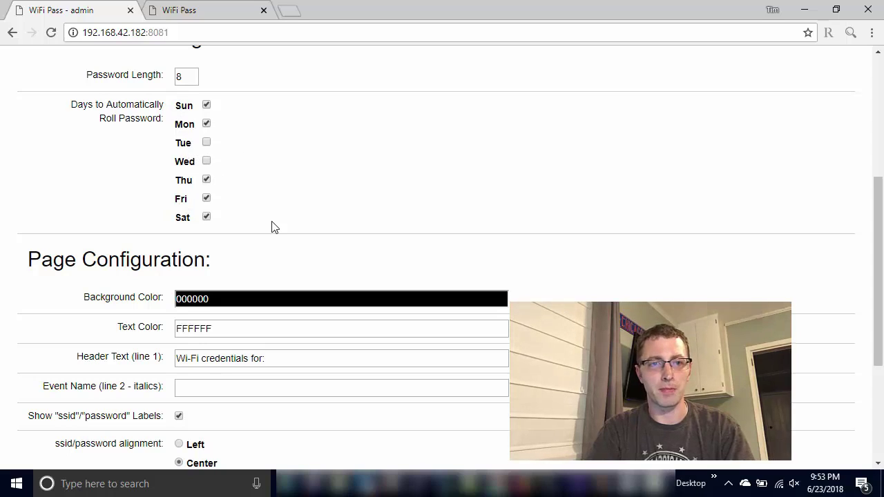
- Set the console background colour to cyan 56FFF2
scroll(273, 226, down, 1)
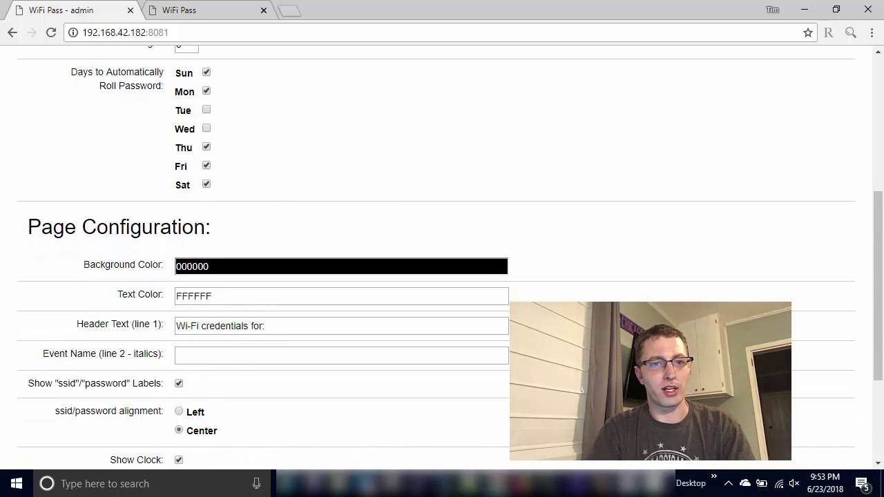
click(257, 265)
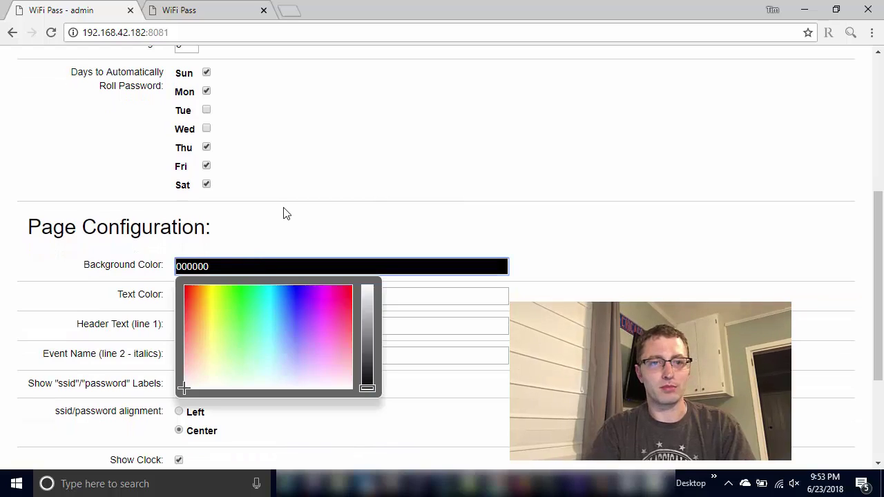
scroll(282, 211, down, 4)
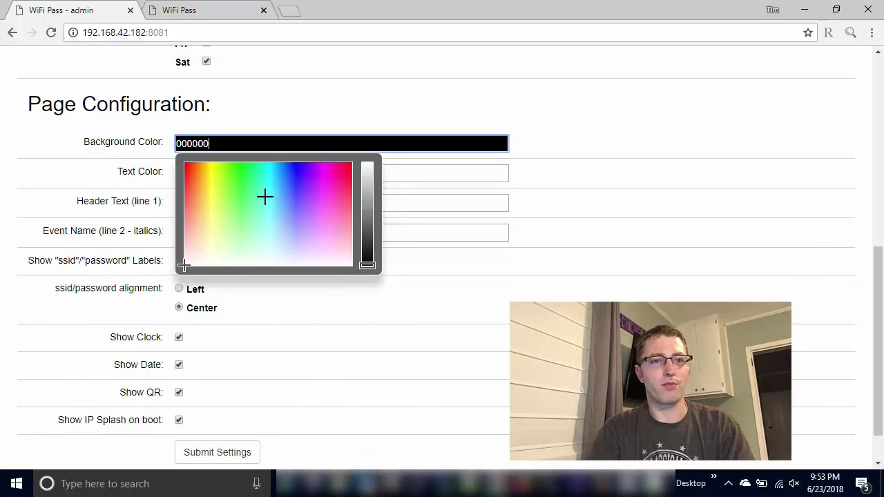
click(265, 196)
click(340, 117)
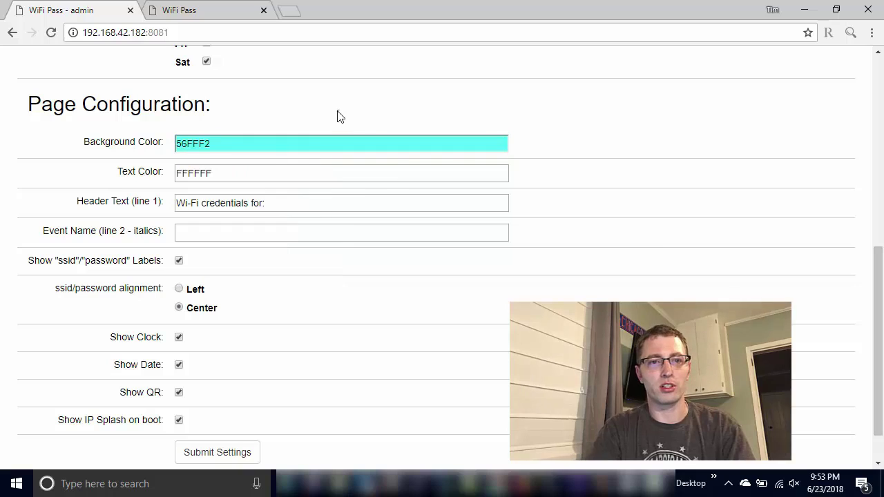
- Set the console text colour to black 000000
click(252, 174)
drag(367, 251, 369, 329)
click(414, 323)
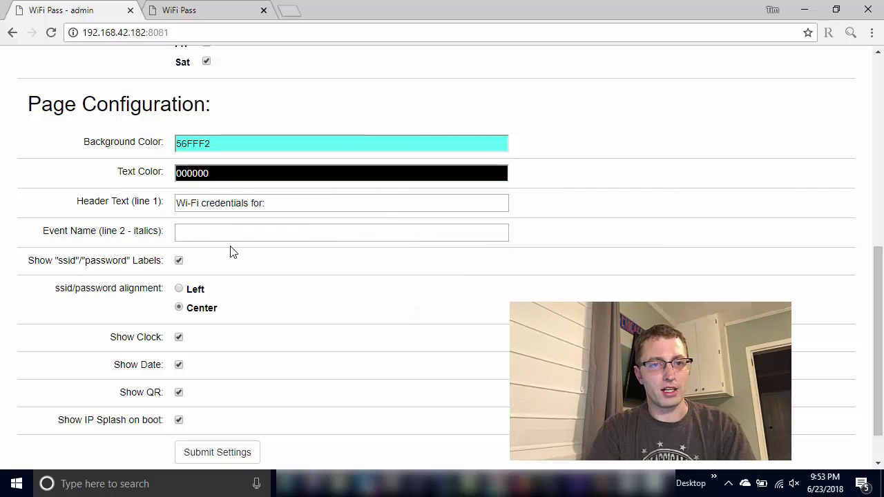
click(244, 232)
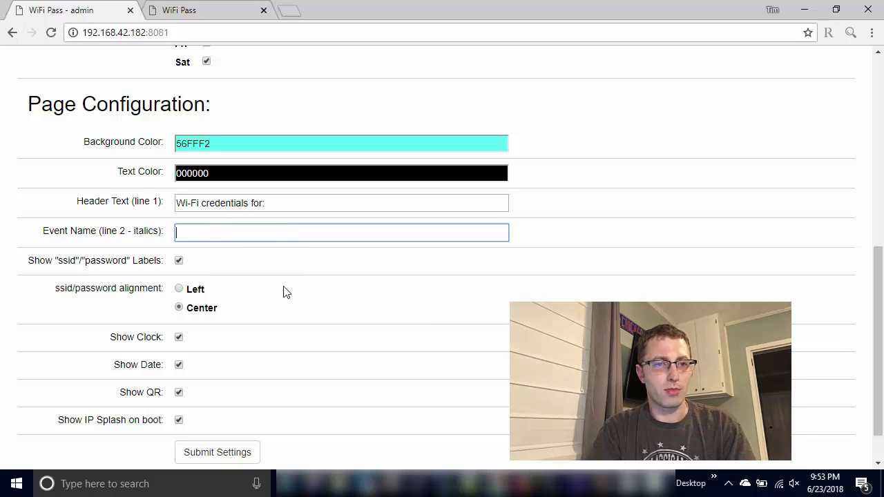
scroll(283, 293, down, 1)
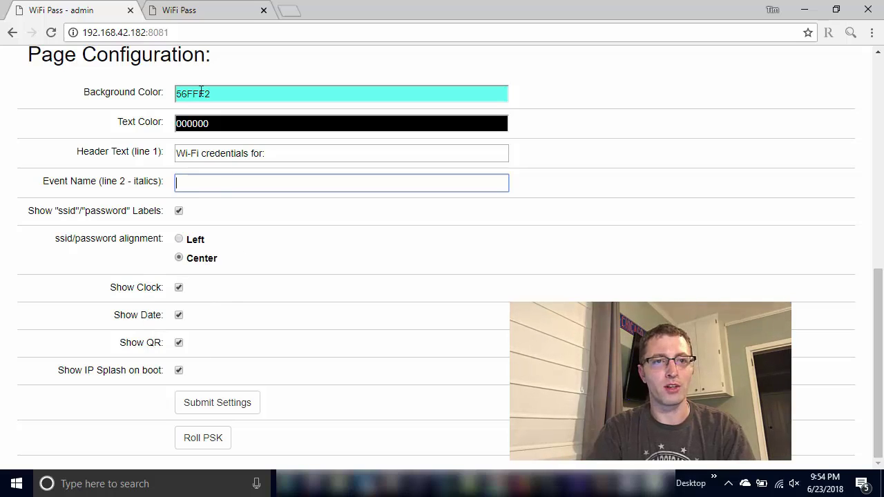
click(200, 7)
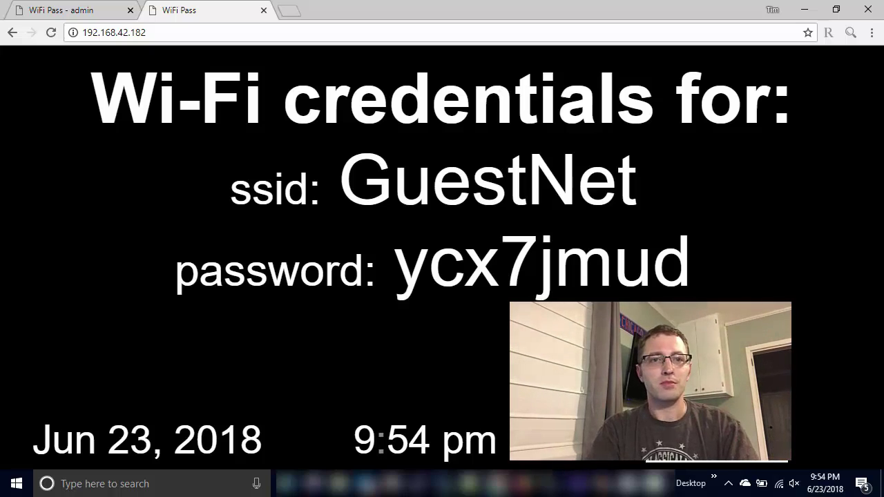
click(90, 9)
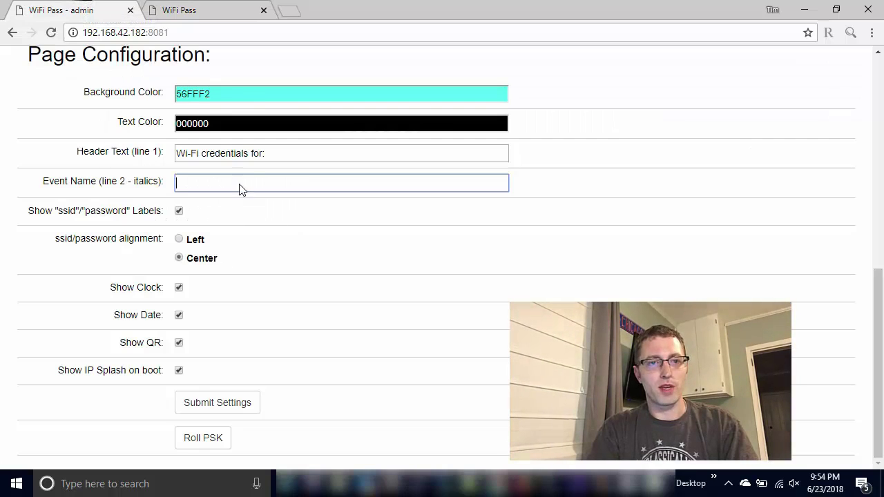
- Save the new roll days and colours, then view the console in black on cyan
click(221, 409)
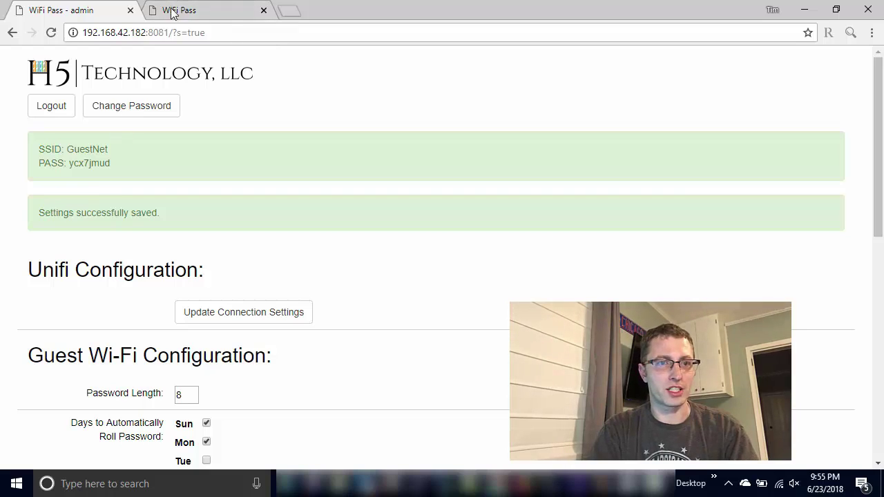
click(181, 10)
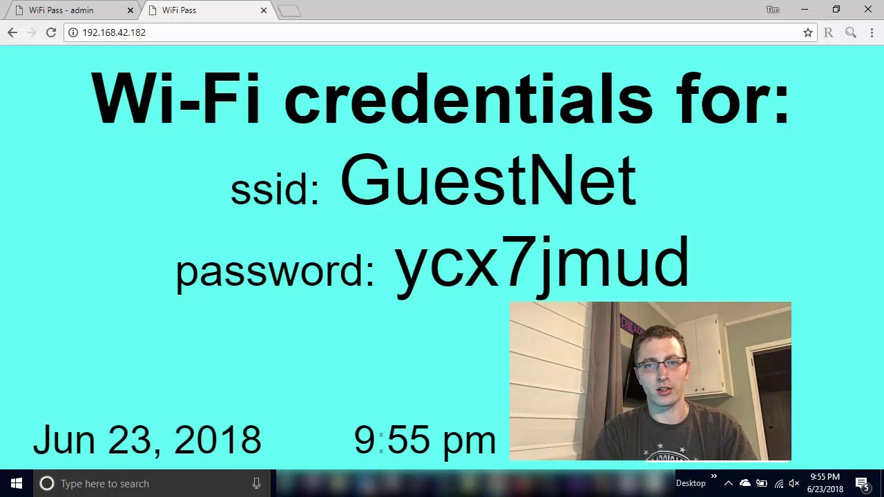
- Roll the PSK for a new GuestNet password and view it on the console page
click(89, 8)
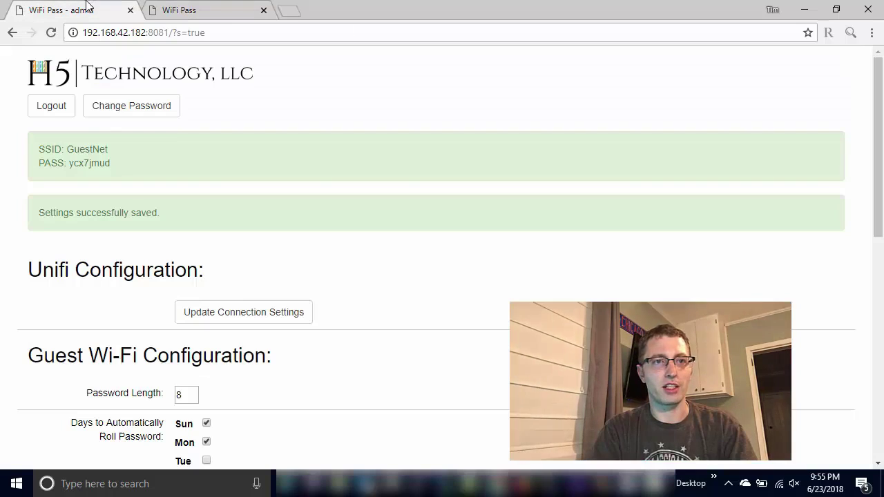
scroll(112, 163, down, 10)
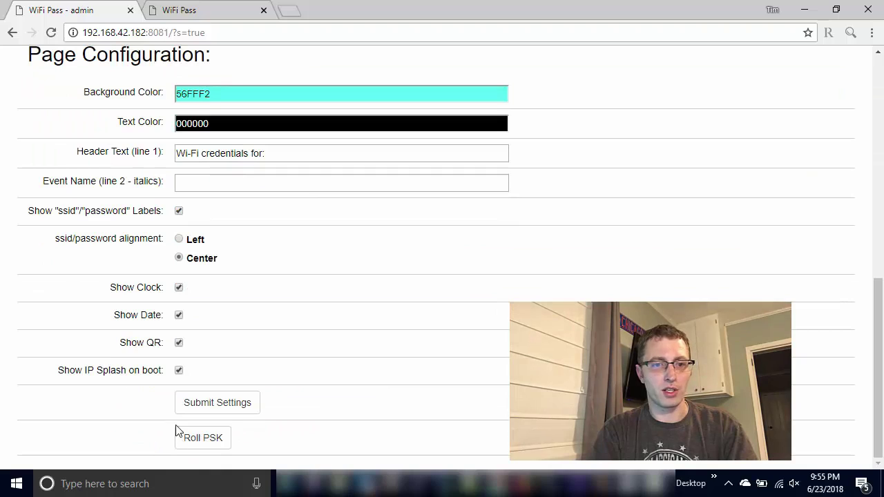
click(217, 439)
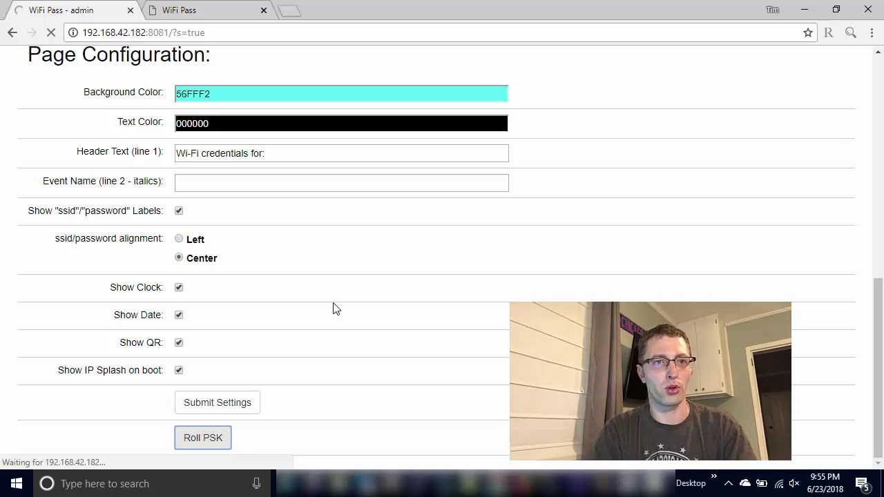
click(212, 6)
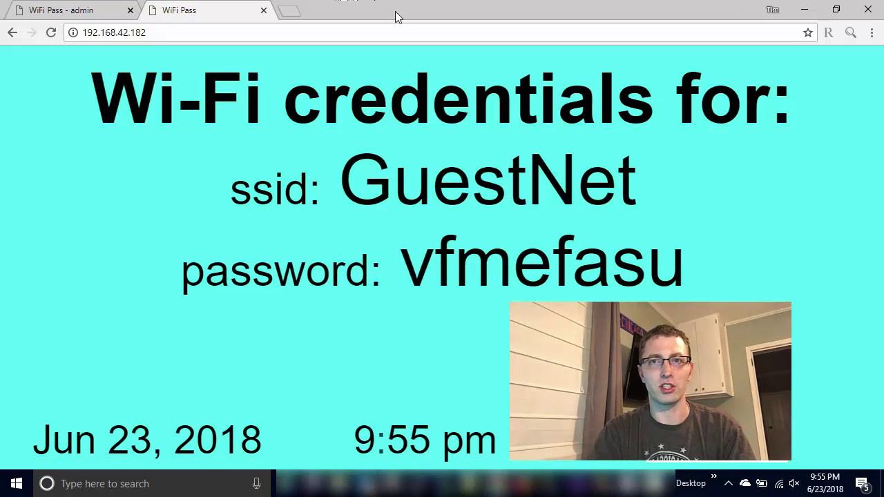
- Resubmit the admin settings and view the refreshed cyan console with the new password
click(42, 6)
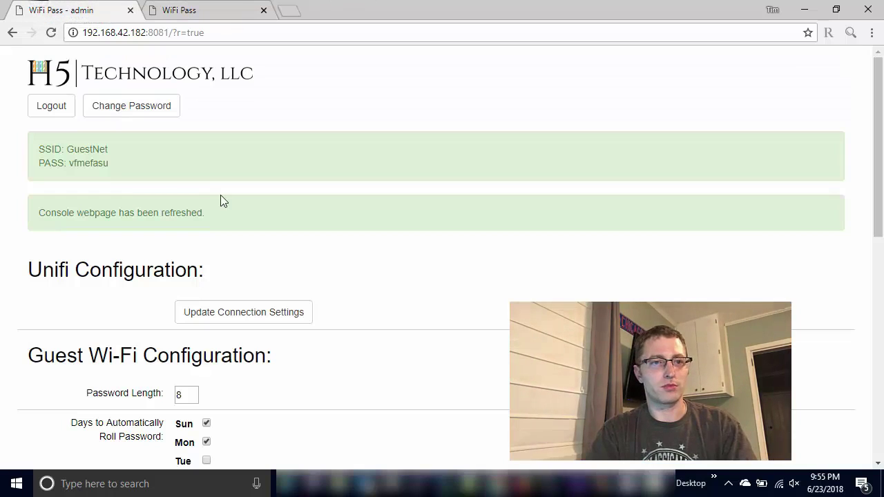
scroll(212, 233, down, 10)
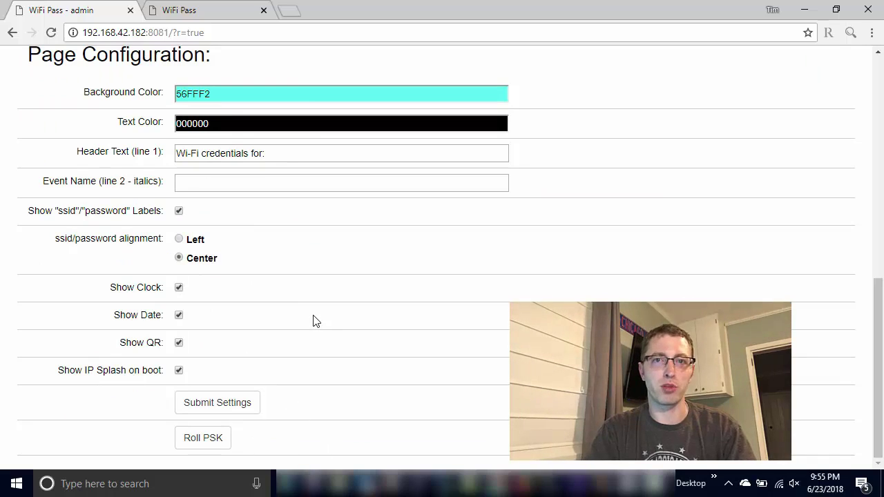
click(259, 404)
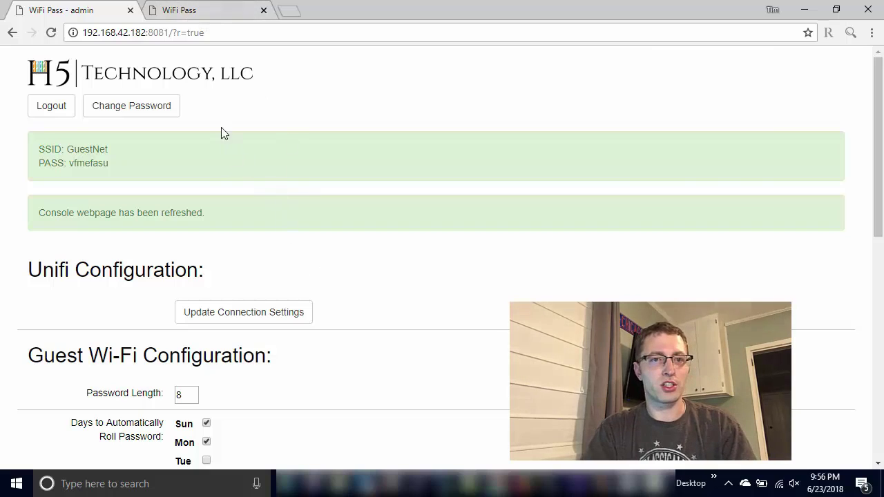
click(197, 10)
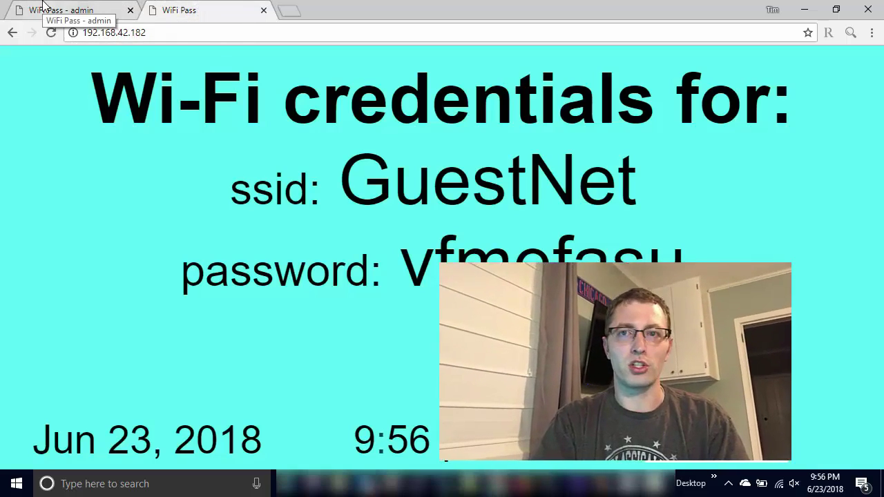